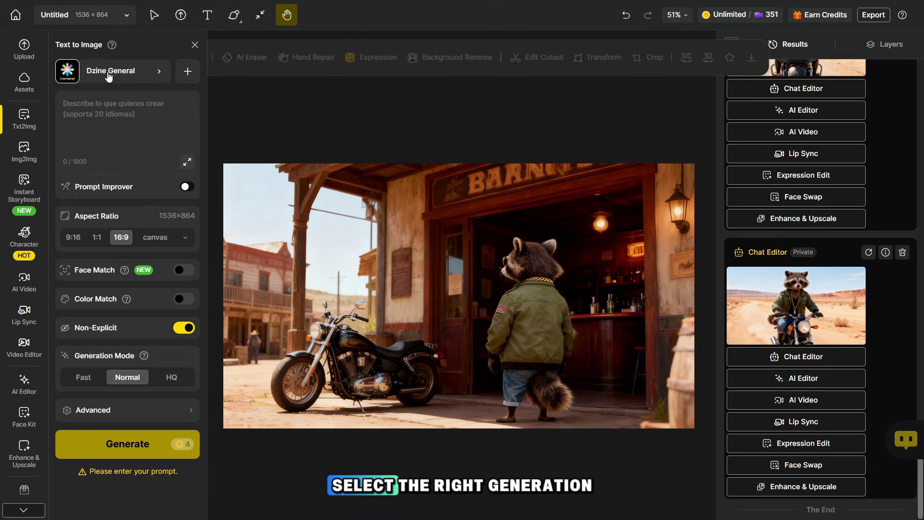
Step: In the General style settings, switch the Non-Explicit filter off and select HQ generation mode
left_click(103, 73)
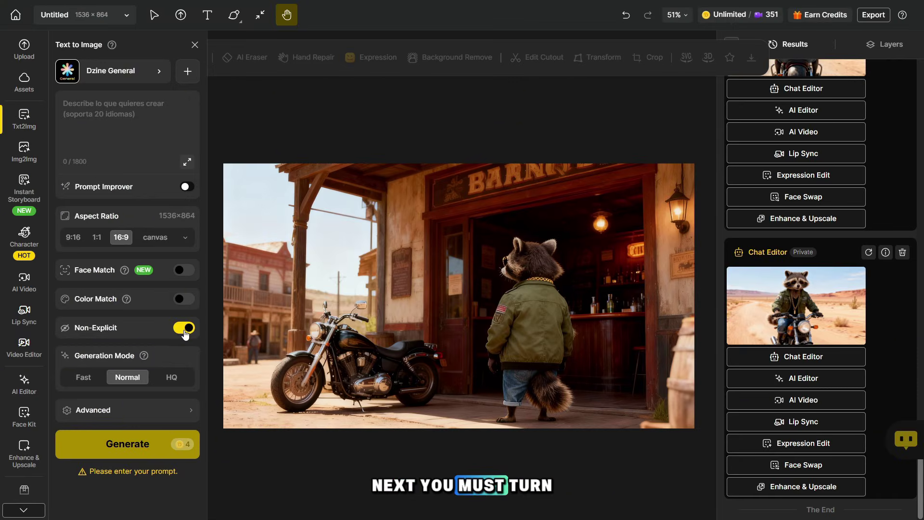
left_click(186, 333)
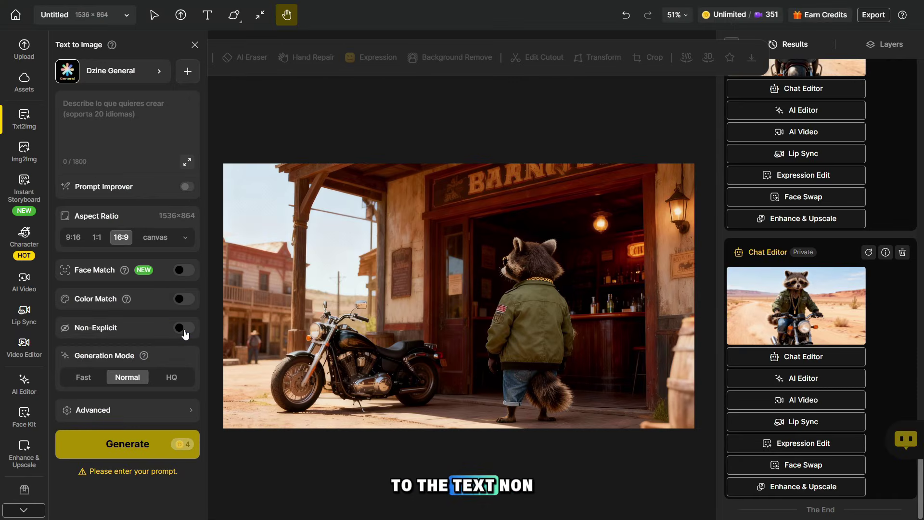
left_click(172, 379)
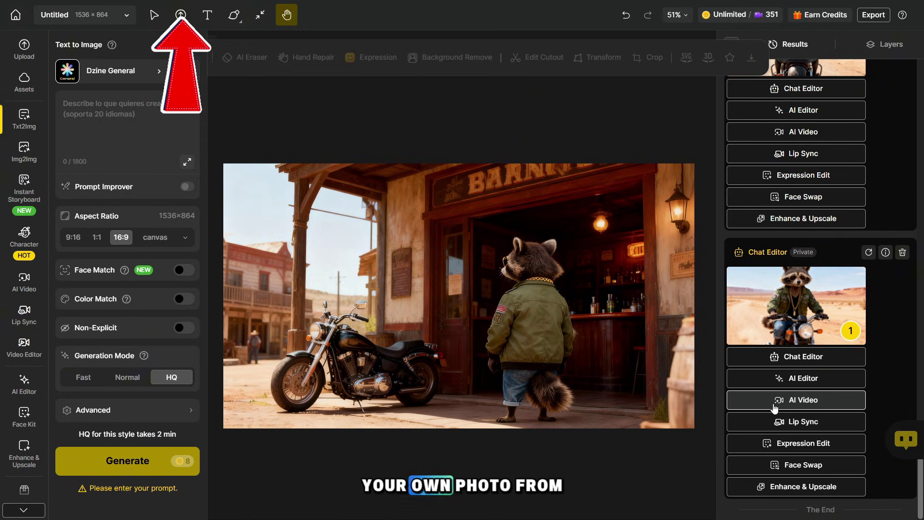
Step: Start an AI Video from the biker image and browse the video models for Dzine Video V1
left_click(783, 407)
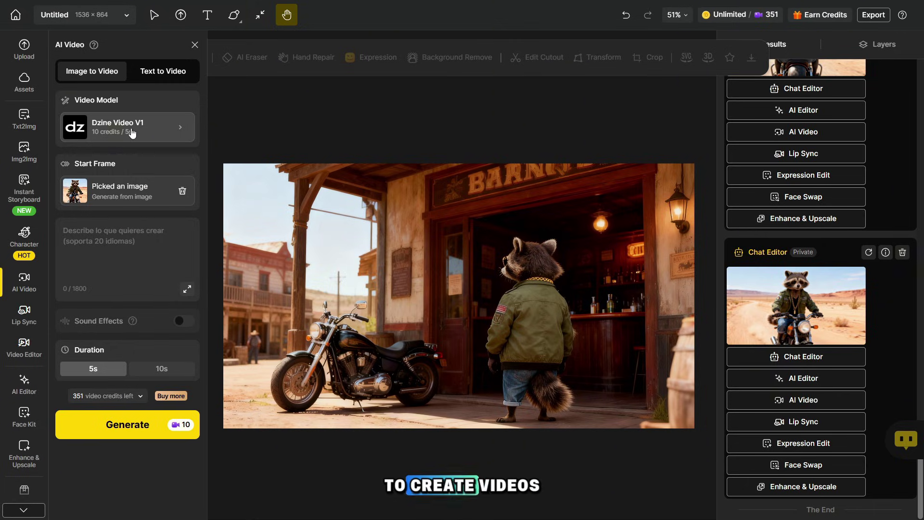
left_click(107, 133)
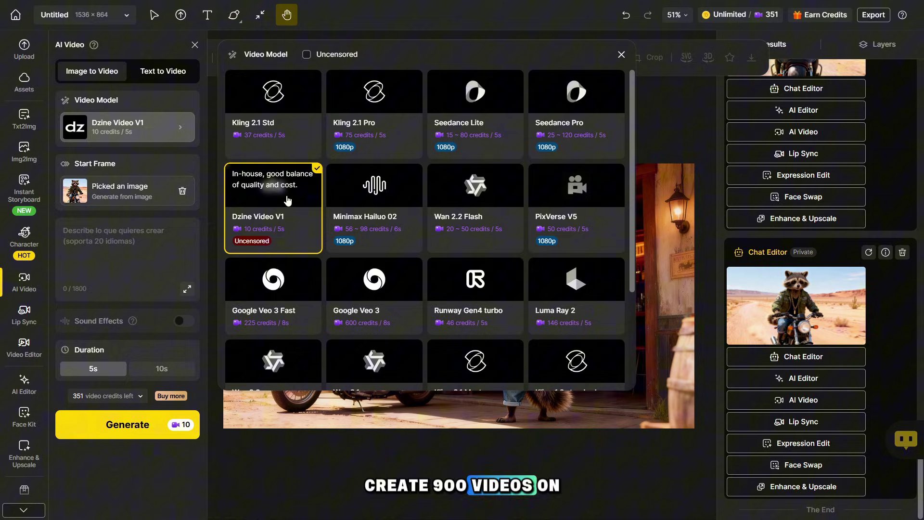
scroll(355, 268, "down", 3)
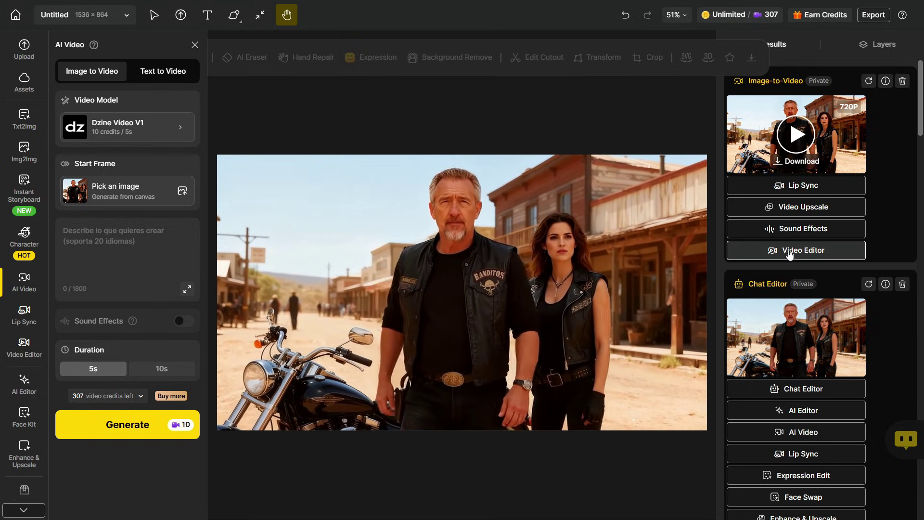
Step: Start Lip Sync on the biker video and select both the man's and woman's faces
left_click(795, 188)
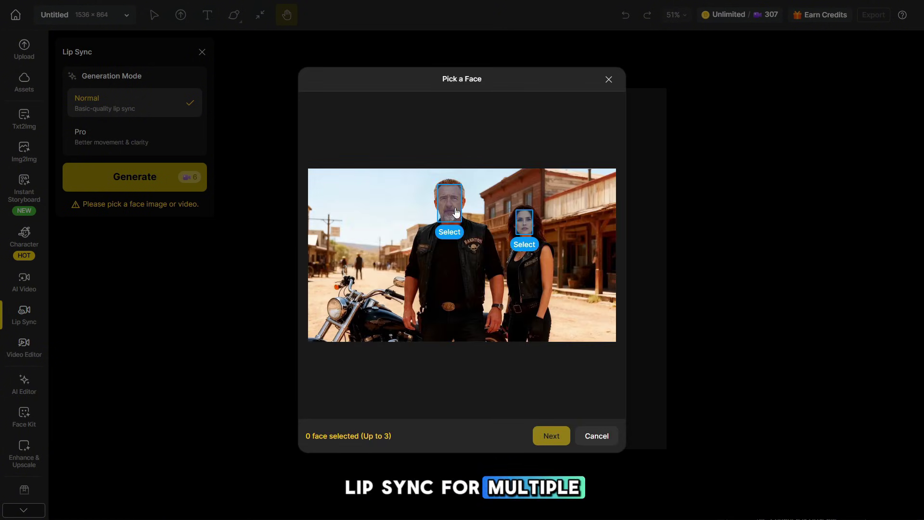
left_click(456, 212)
left_click(524, 222)
left_click(551, 436)
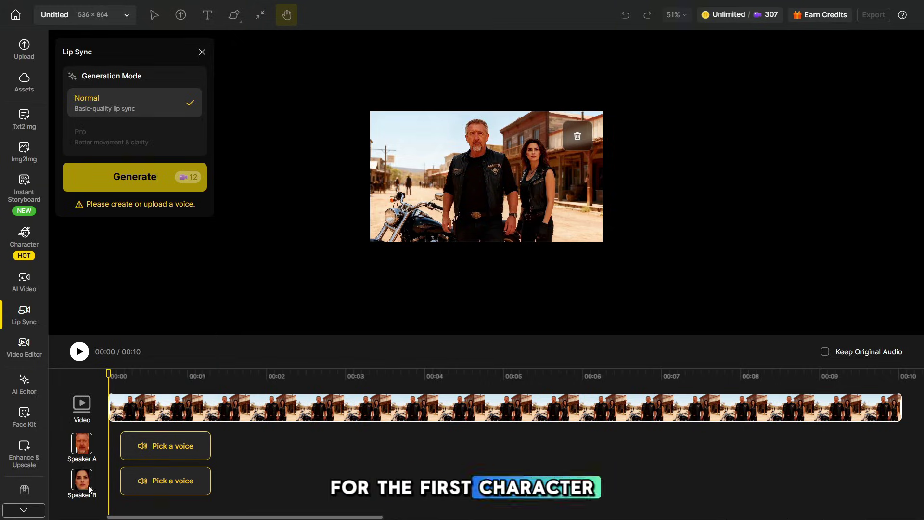
Step: Give Speaker A a voice with pasted dialogue and generate it, then set up Speaker B's voice
left_click(165, 446)
type("And don't forget about likes and comments. They encourage me to create new videos.")
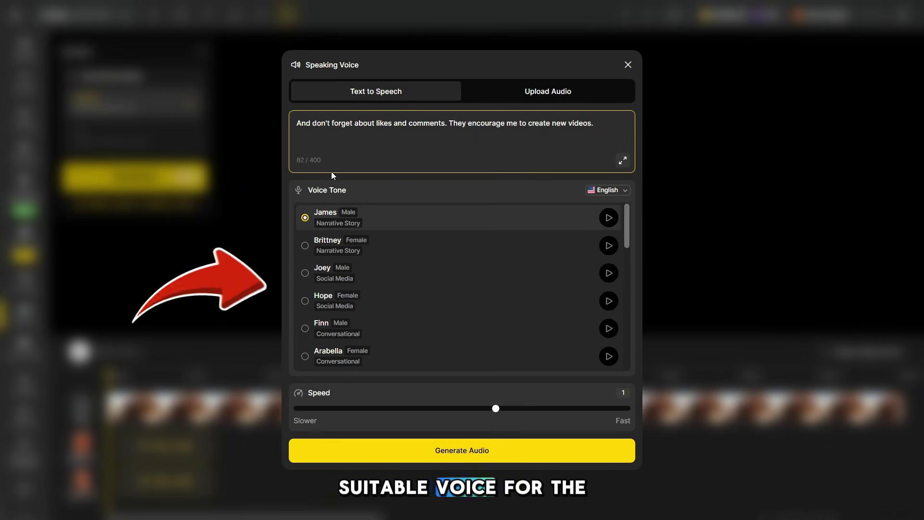
left_click(433, 455)
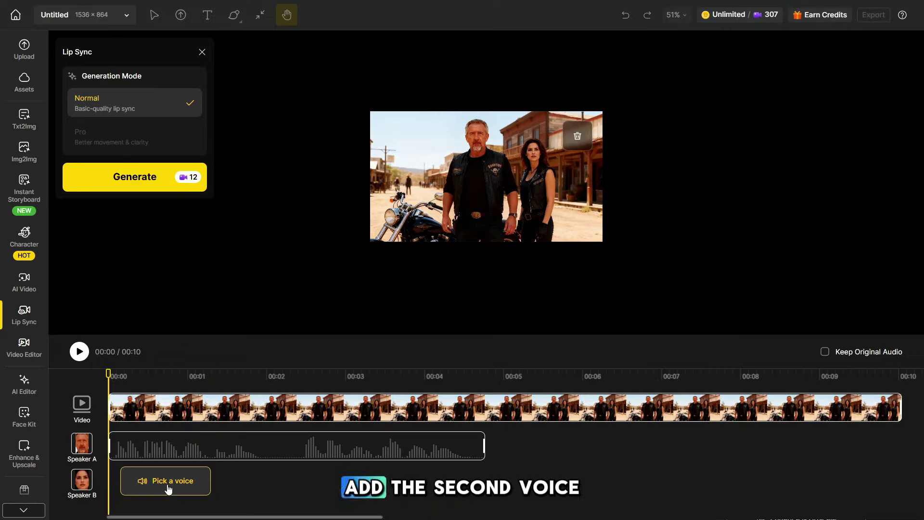
left_click(167, 484)
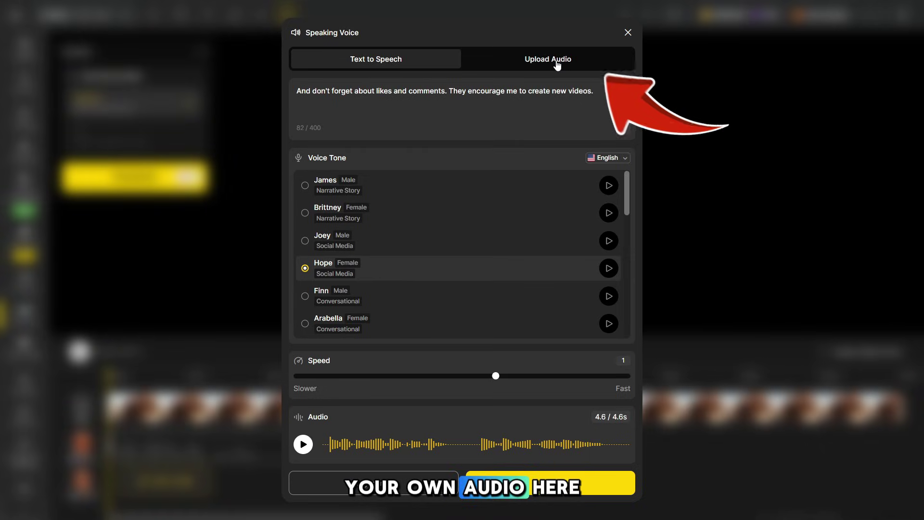
left_click(536, 64)
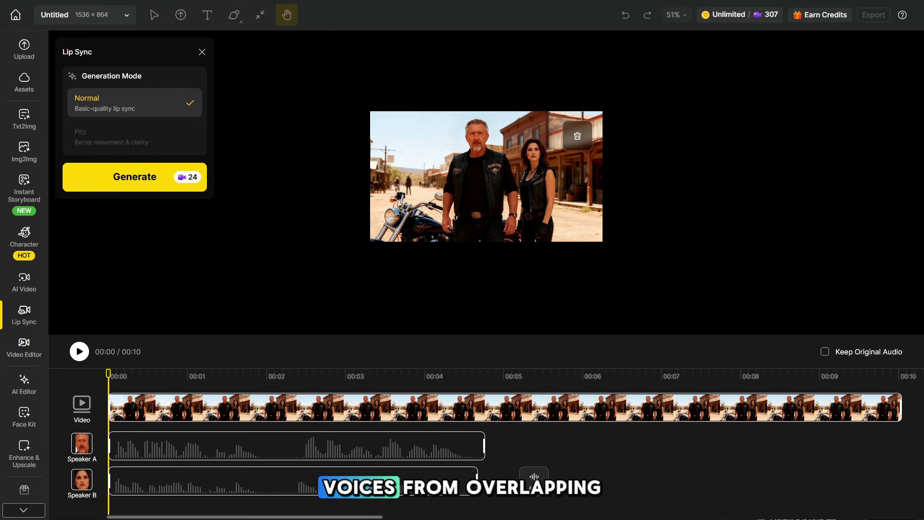
Step: Move Speaker B's clip to start after Speaker A's, then generate the lip-synced video
left_click_drag(159, 485, 526, 485)
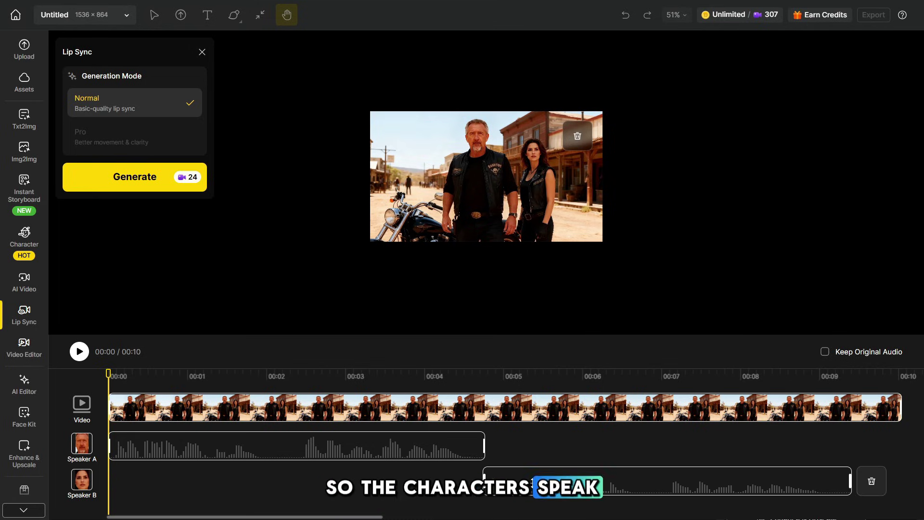
left_click(136, 177)
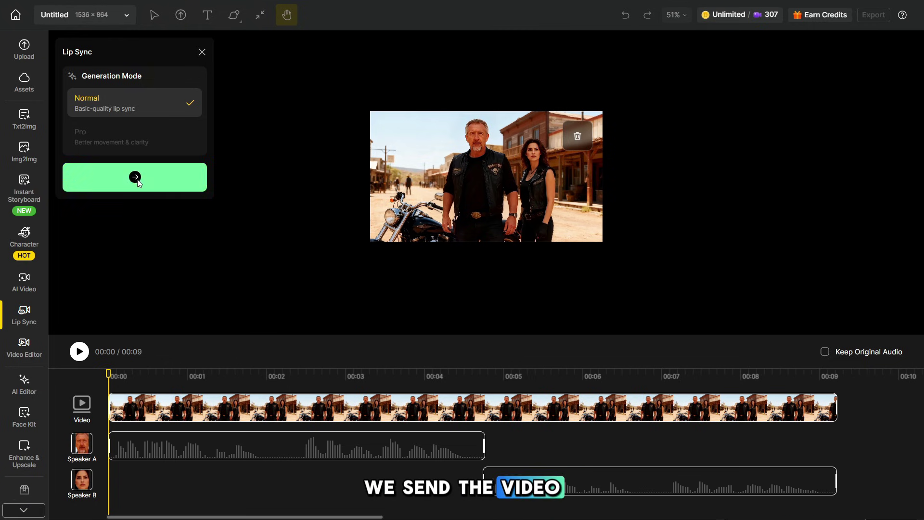
scroll(639, 185, "up", 1)
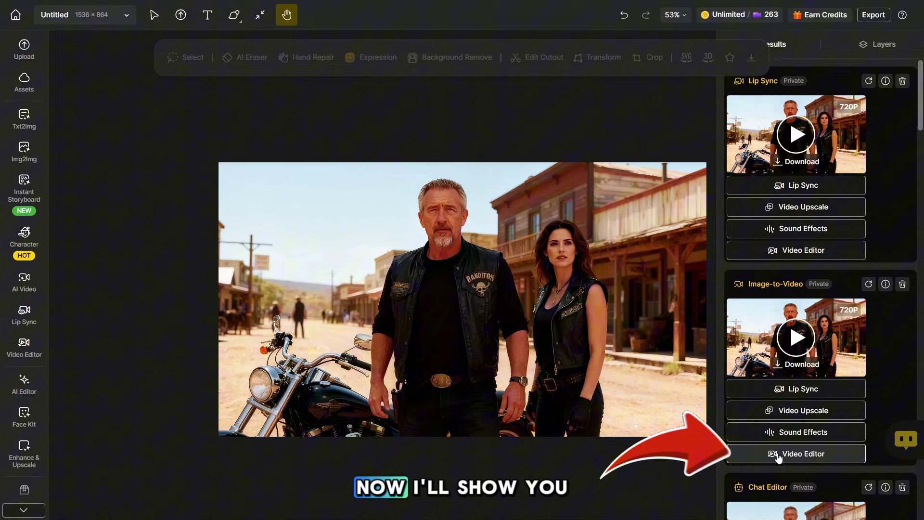
Step: Generate an edited clip with prompt 'A meteorite falls and explodes behind the people in the photo.' plus a meteorite reference image
left_click(802, 454)
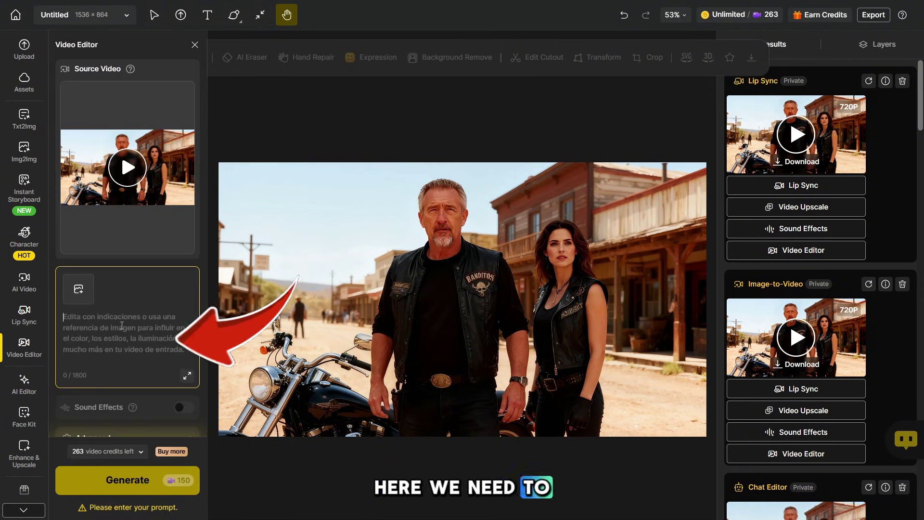
type("A meteorite falls and explodes behind the people in the photo.")
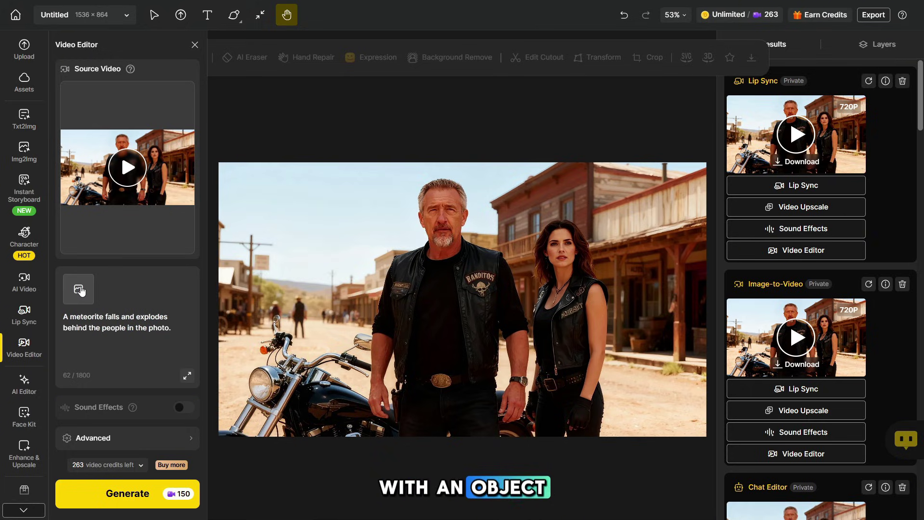
left_click(80, 291)
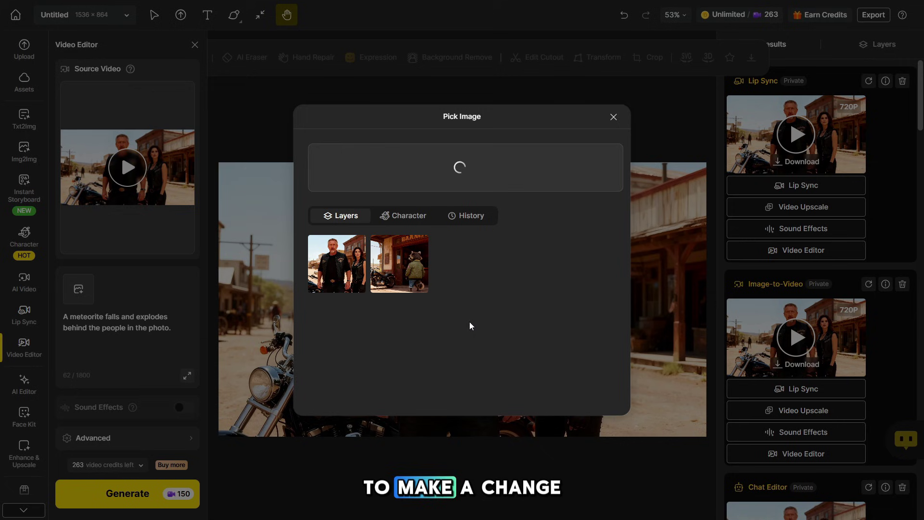
left_click(337, 264)
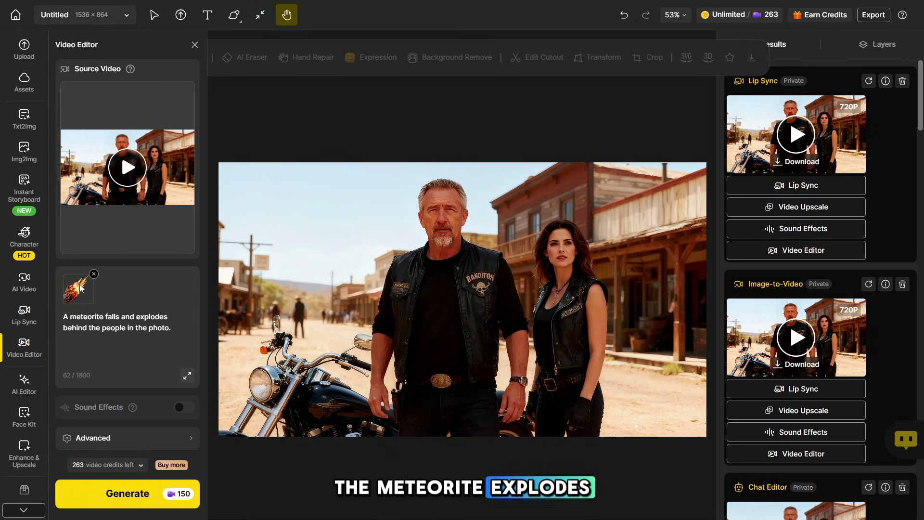
left_click(130, 496)
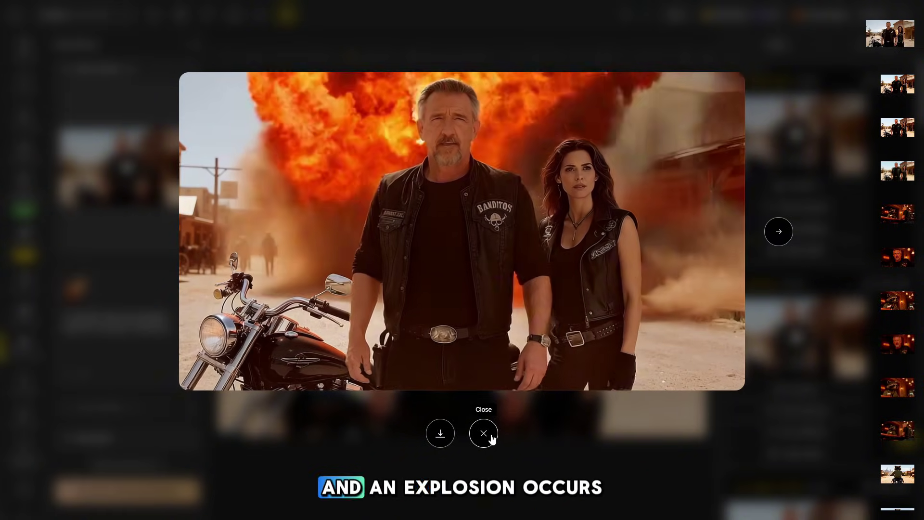
Step: Generate an explosion sound effect for the meteorite video, with a negative prompt
left_click(484, 433)
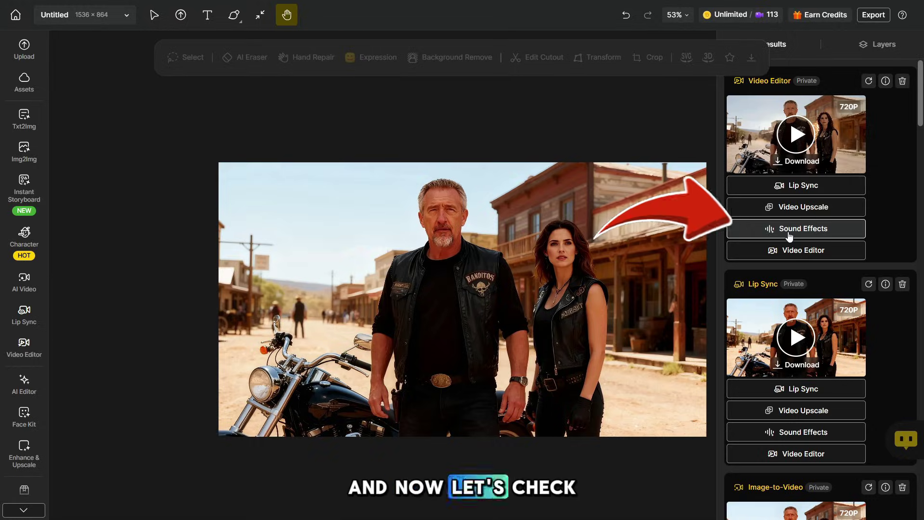
left_click(789, 235)
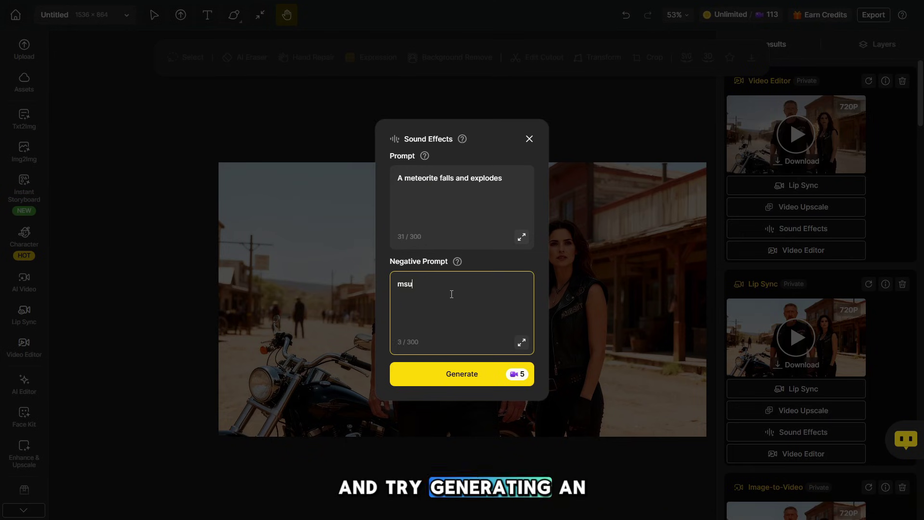
type("usic")
left_click(455, 376)
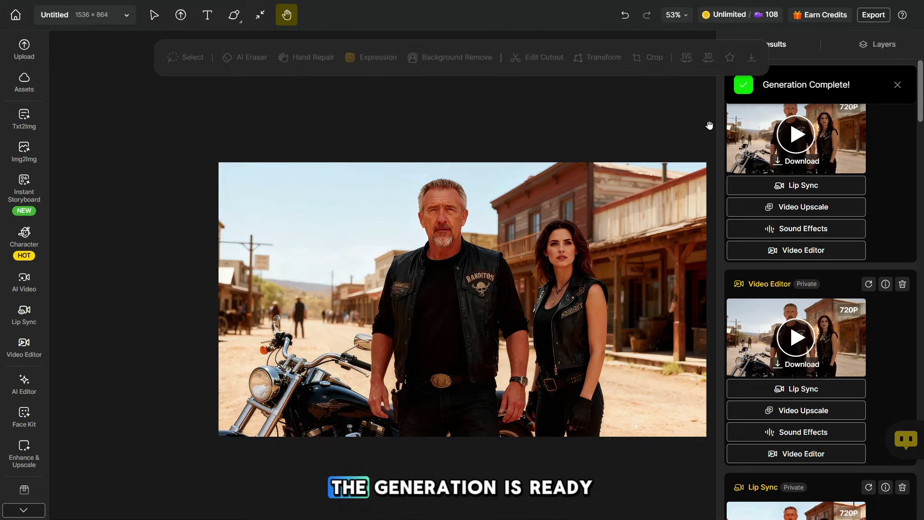
Step: Preview the finished explosion video with sound fullscreen, then close the viewer
left_click(797, 137)
left_click(457, 232)
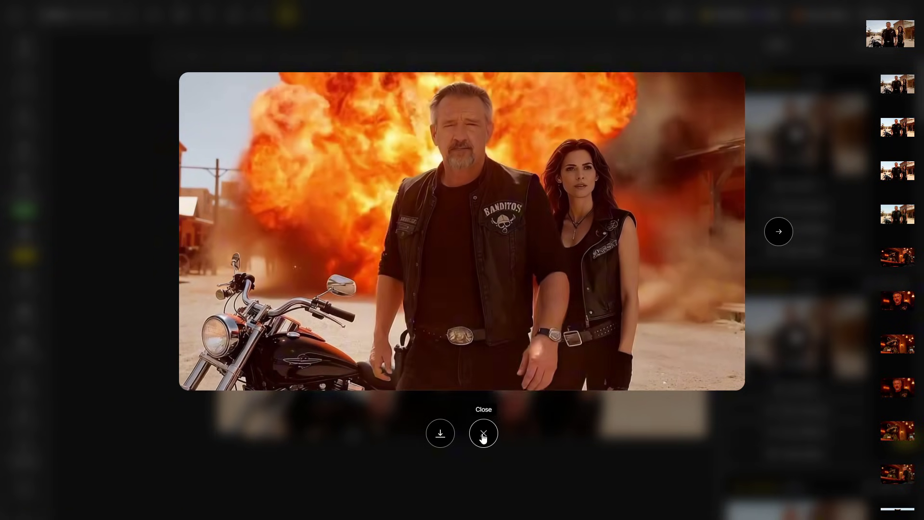
left_click(483, 436)
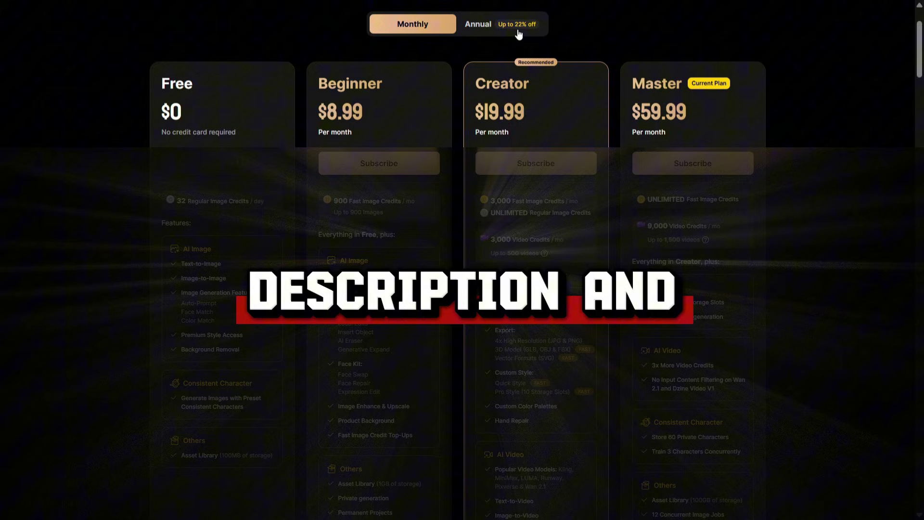
Step: Switch pricing to Annual billing, showing Master at $50 monthly, billed $600 annually
left_click(506, 29)
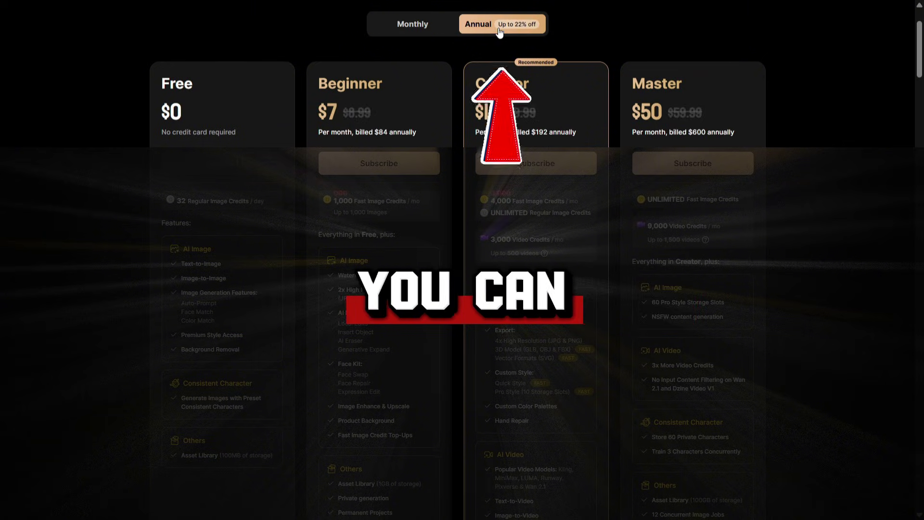